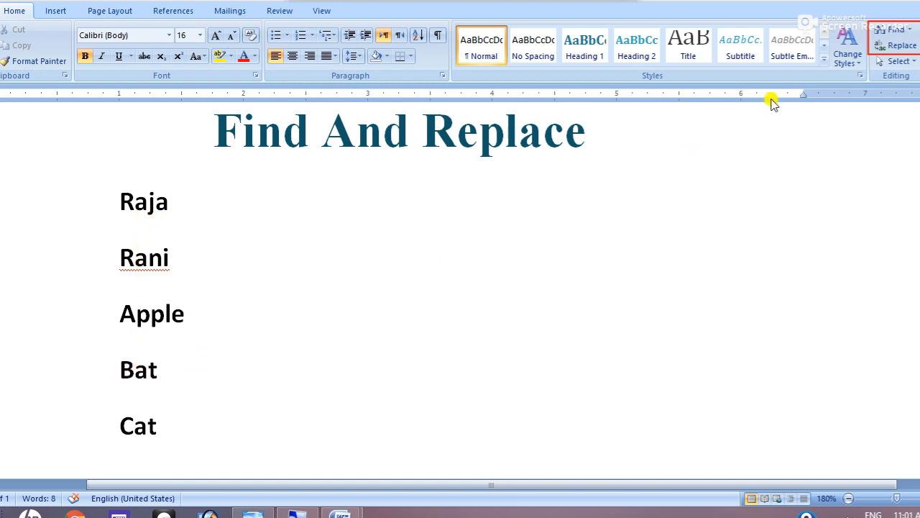
# Find the word "bat" in the document and highlight all of its occurrences.
pyautogui.click(886, 35)
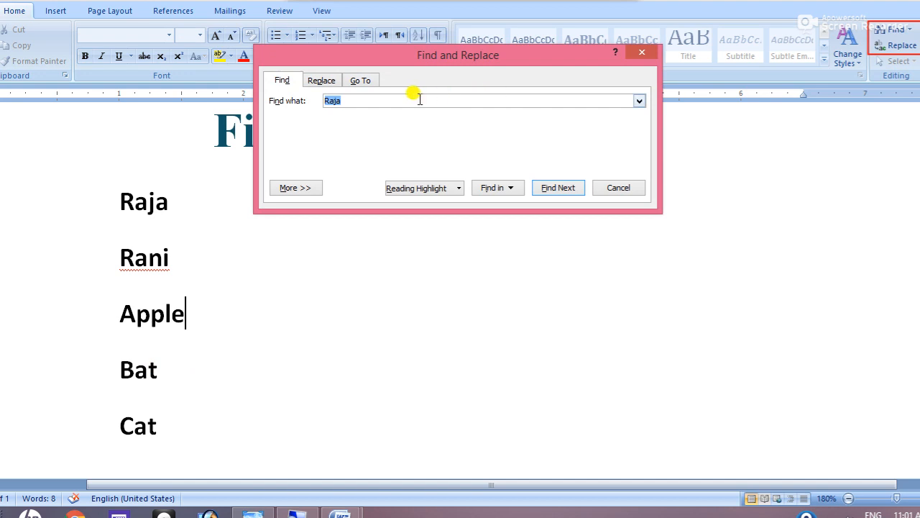
pyautogui.click(366, 100)
pyautogui.press('BackSpace')
pyautogui.press('BackSpace')
pyautogui.press('BackSpace')
pyautogui.press('BackSpace')
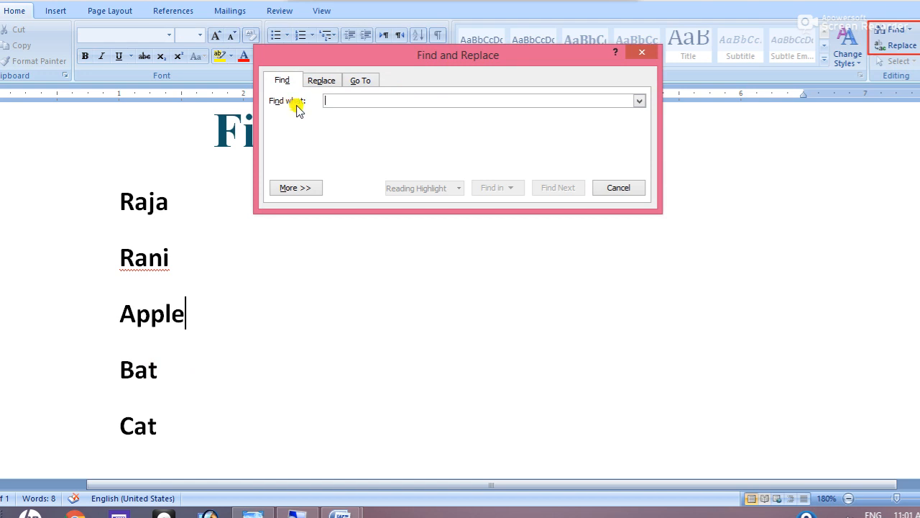
pyautogui.write('bat')
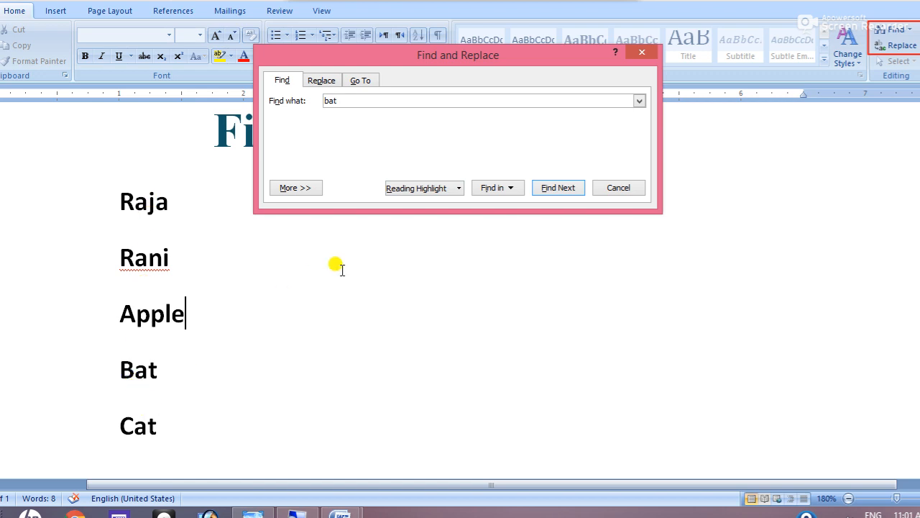
pyautogui.click(455, 193)
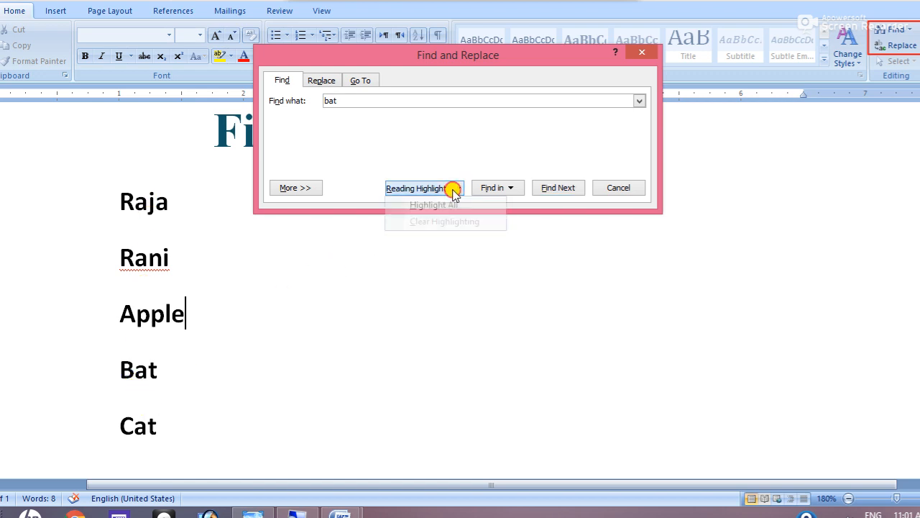
pyautogui.click(439, 204)
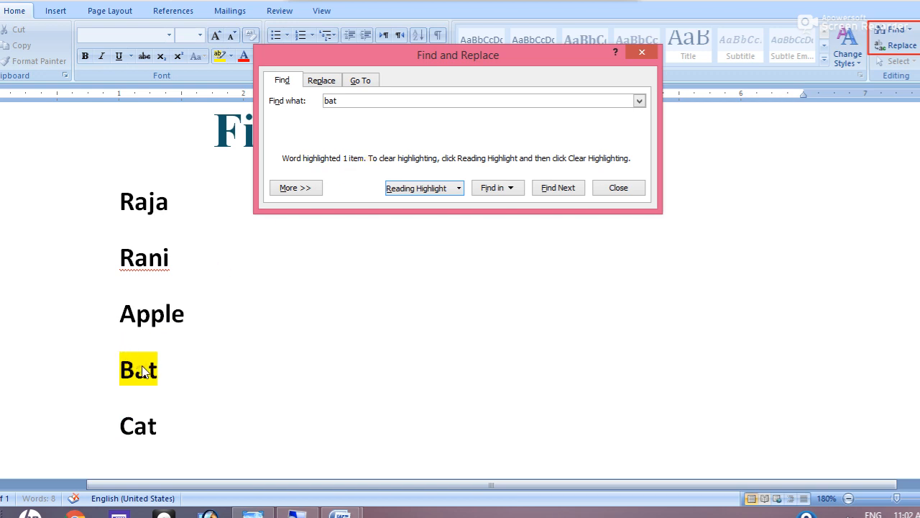
# Clear the reading highlight from the "bat" match and close the Find and Replace dialog.
pyautogui.click(458, 189)
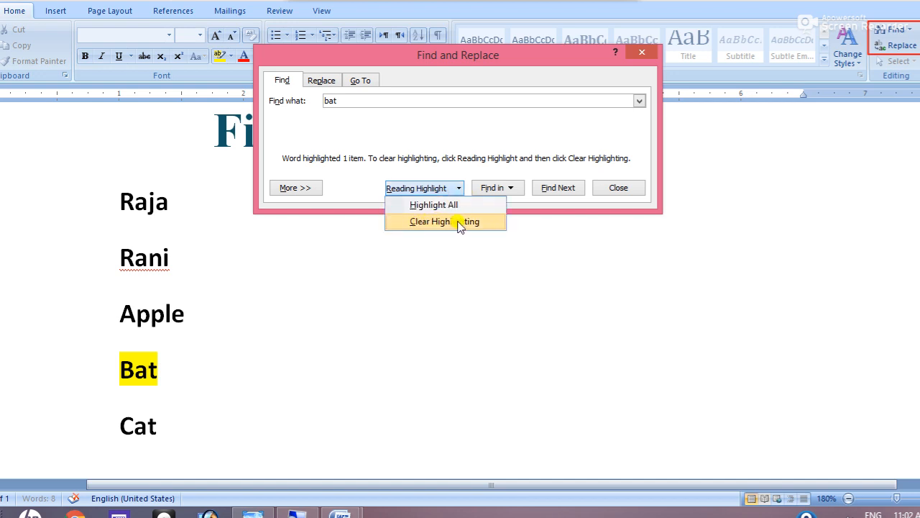
pyautogui.click(460, 223)
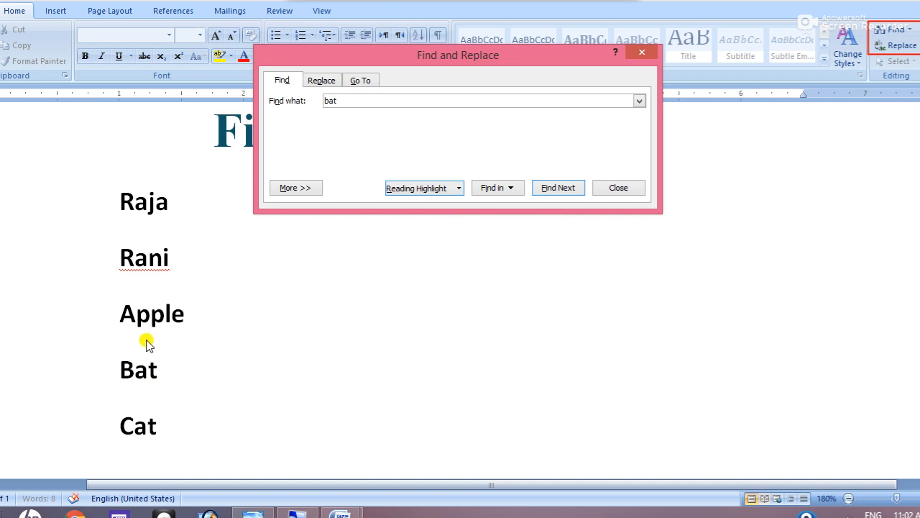
pyautogui.click(619, 188)
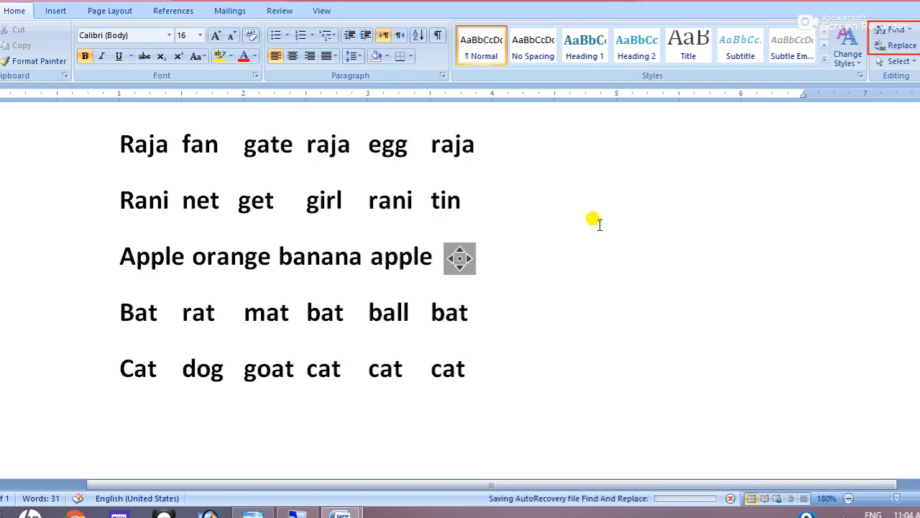
# Find "raja", highlight all of its occurrences, and move the search dialog off the first line of words.
pyautogui.press('alt')
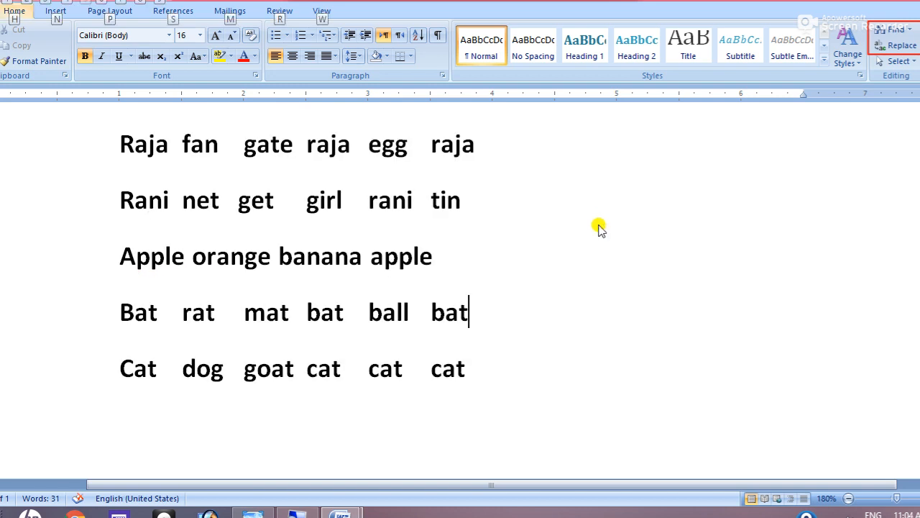
pyautogui.click(600, 228)
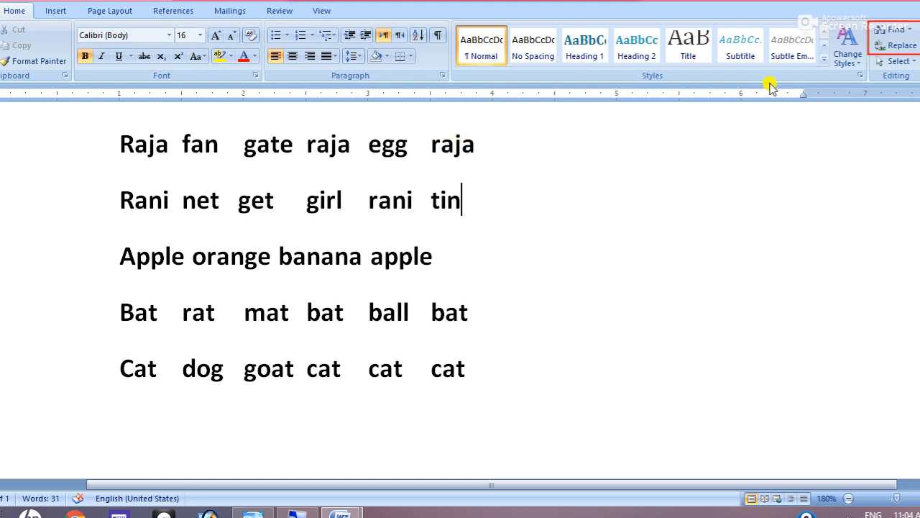
pyautogui.click(896, 29)
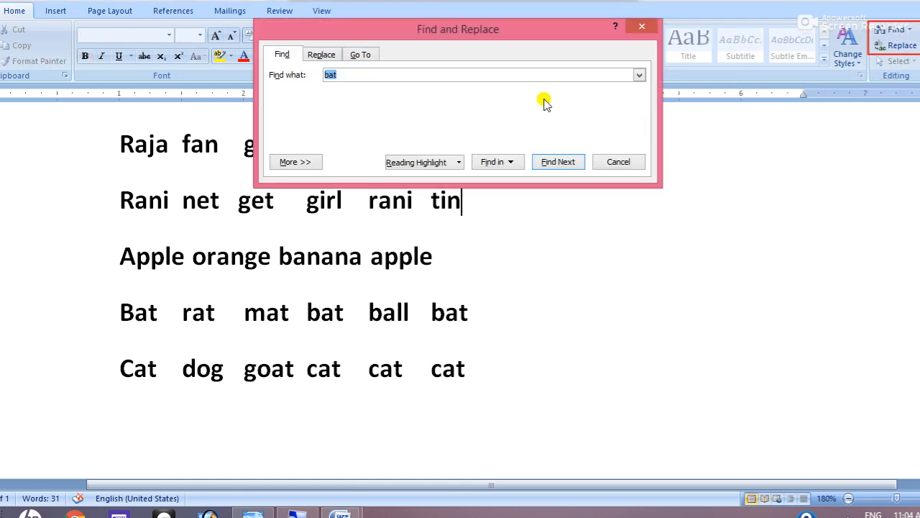
pyautogui.click(443, 74)
pyautogui.press('BackSpace')
pyautogui.press('BackSpace')
pyautogui.press('BackSpace')
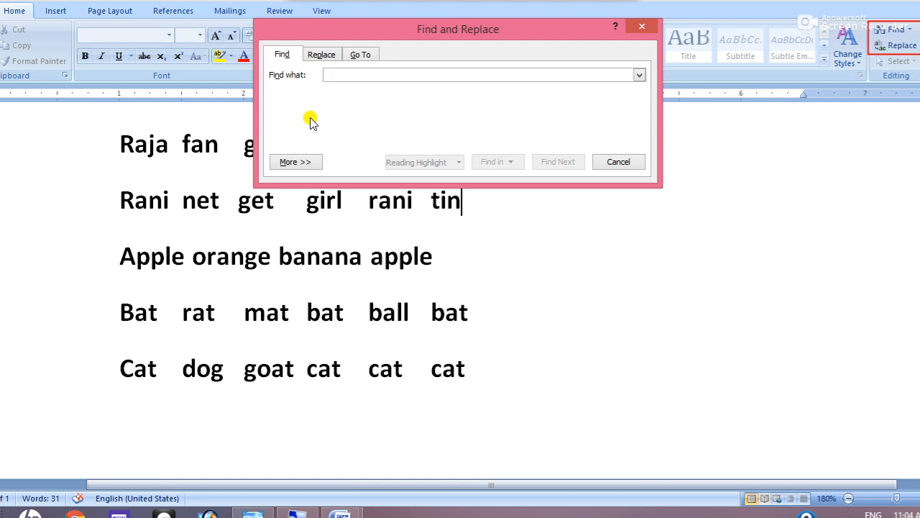
pyautogui.write('raja')
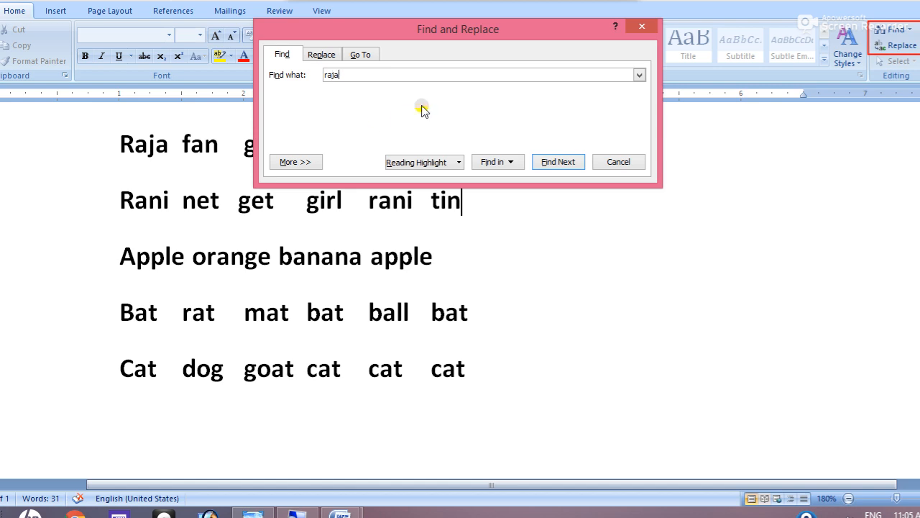
pyautogui.click(440, 163)
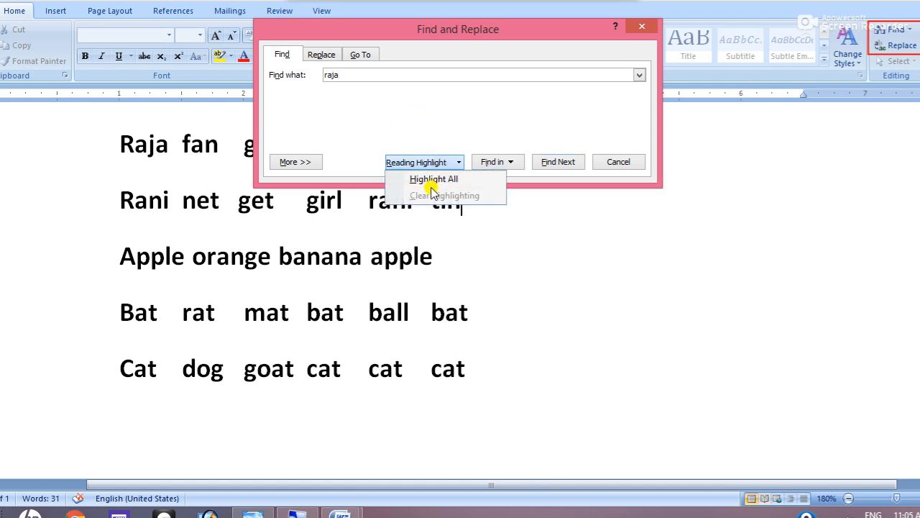
pyautogui.click(434, 179)
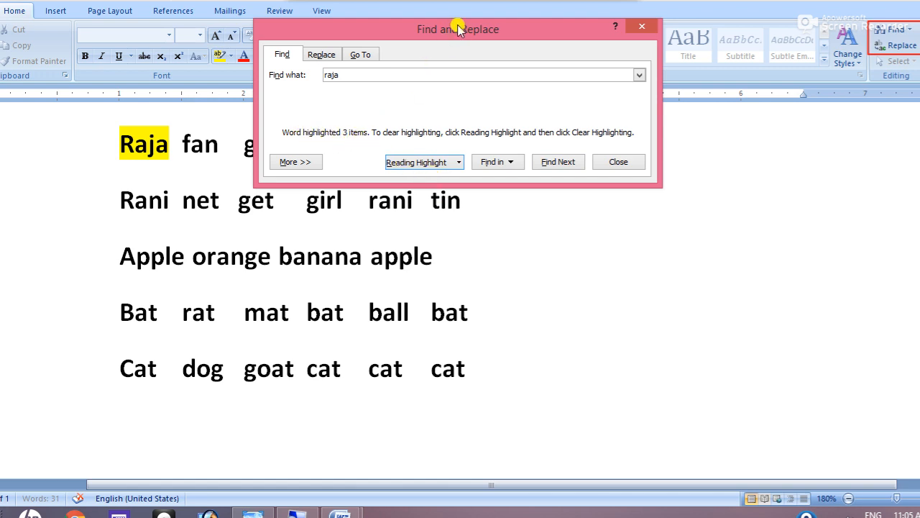
pyautogui.moveTo(484, 52); pyautogui.dragTo(572, 219)
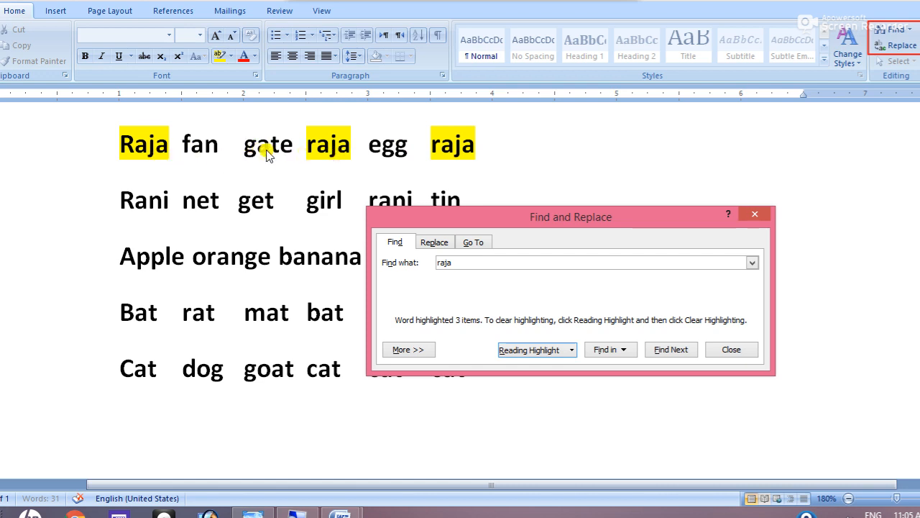
# Clear the reading highlight from the "raja" matches and close the Find and Replace dialog.
pyautogui.click(534, 354)
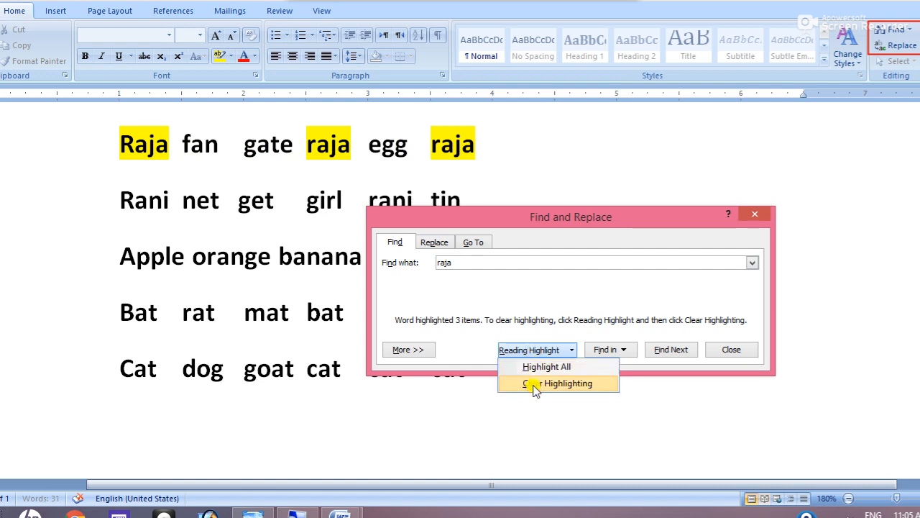
pyautogui.click(535, 384)
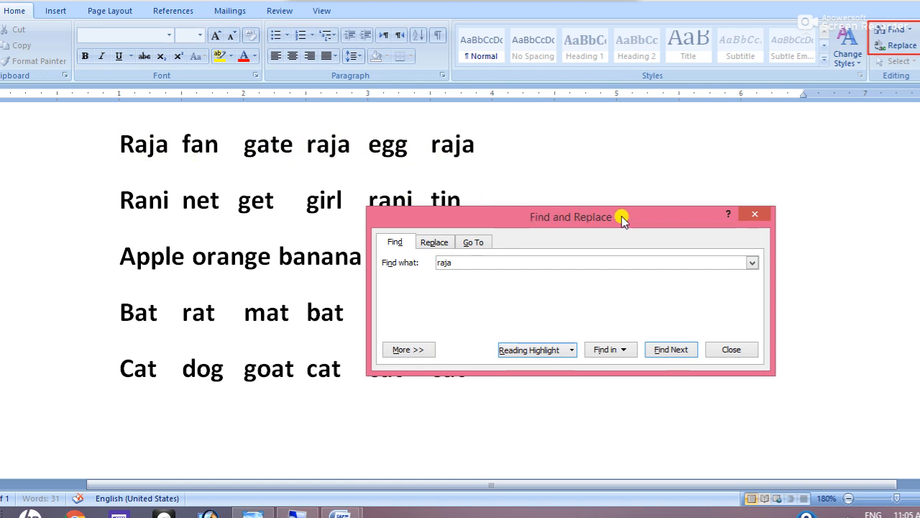
pyautogui.click(764, 214)
# Write "ctrl +f" at the end of the line starting with "Raja" and erase it again.
pyautogui.click(541, 166)
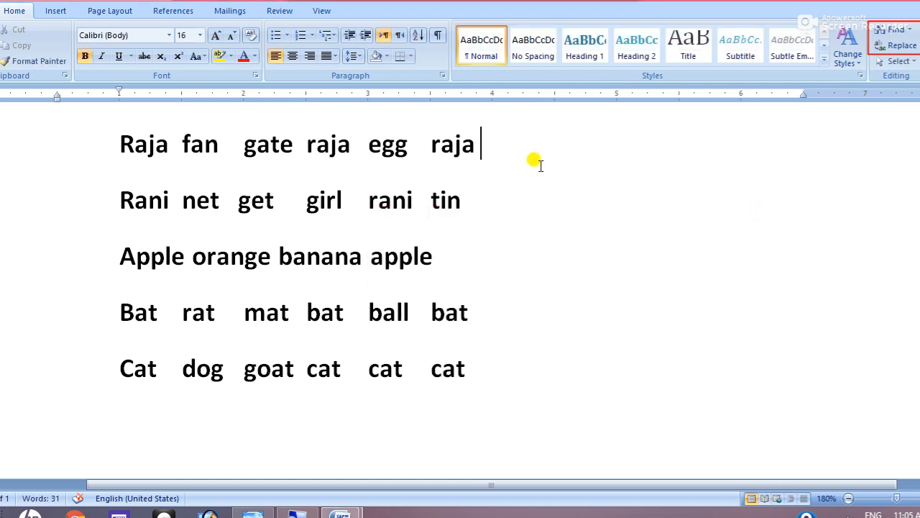
pyautogui.write('ctrl +f')
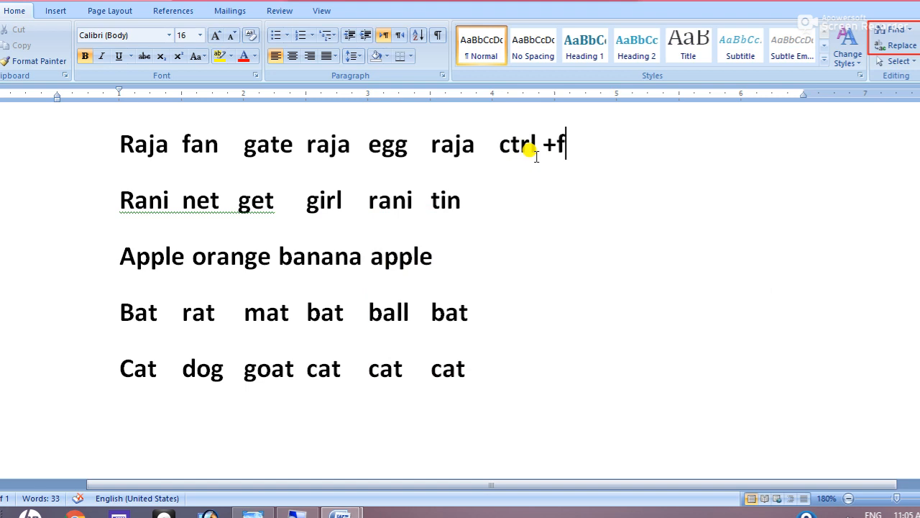
pyautogui.press('BackSpace')
pyautogui.press('BackSpace')
pyautogui.press('BackSpace')
pyautogui.press('BackSpace')
pyautogui.press('BackSpace')
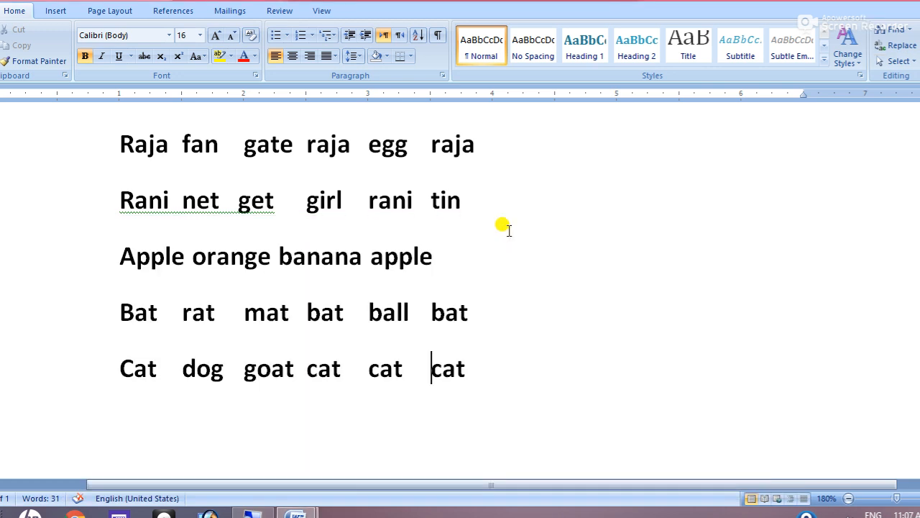
# Find "rani", highlight all of its occurrences, and move the search dialog off the second line of words.
pyautogui.hotkey('ctrl', 'f')
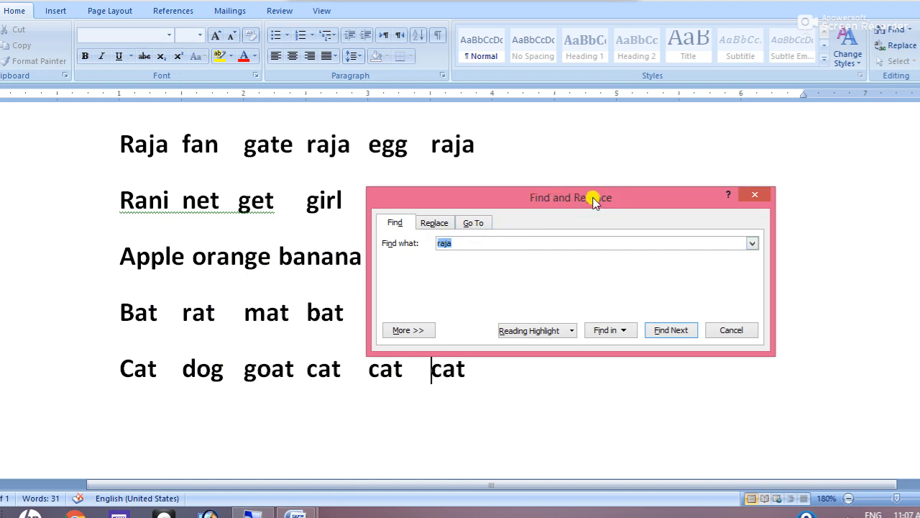
pyautogui.click(463, 243)
pyautogui.press('BackSpace')
pyautogui.press('BackSpace')
pyautogui.press('BackSpace')
pyautogui.press('BackSpace')
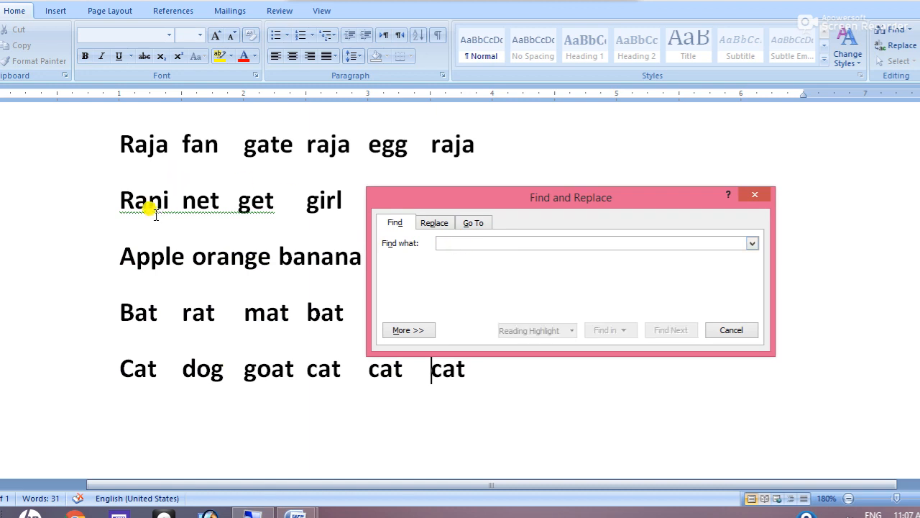
pyautogui.write('rani')
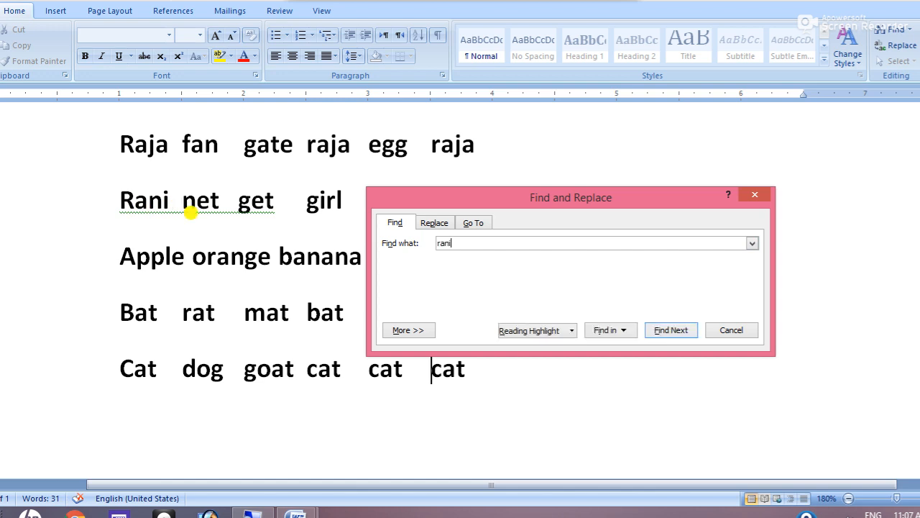
pyautogui.click(554, 330)
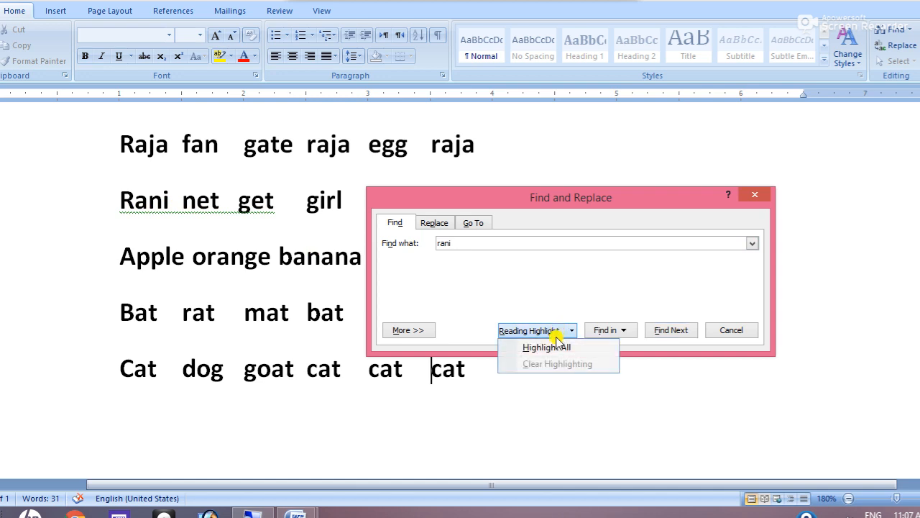
pyautogui.click(556, 348)
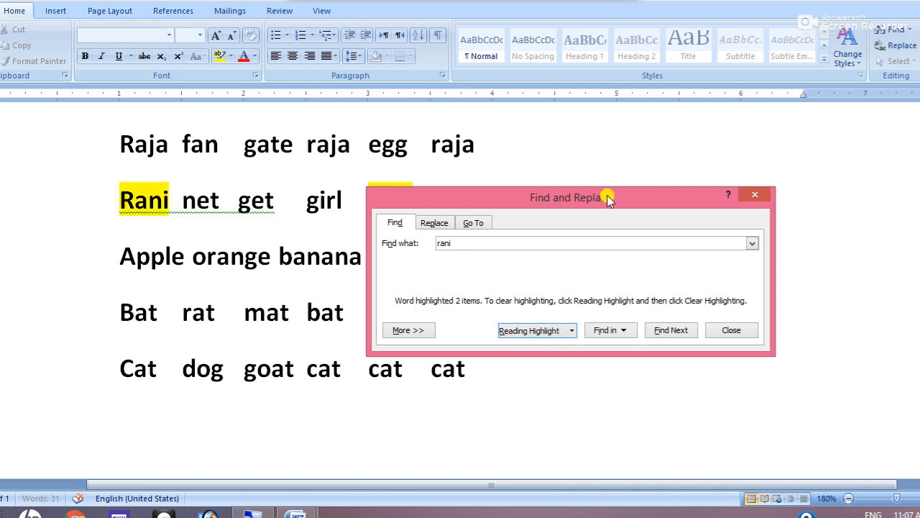
pyautogui.moveTo(607, 198); pyautogui.dragTo(577, 279)
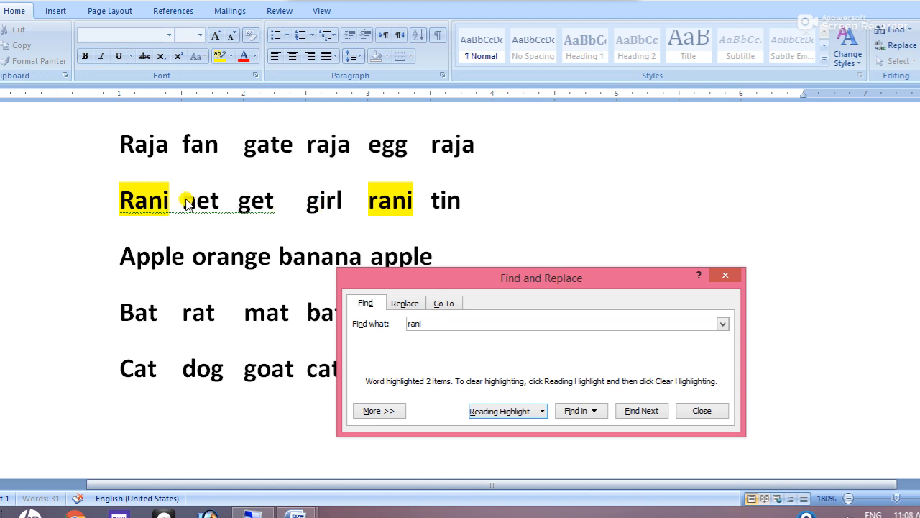
# Move the search dialog aside and add the word "rani" at the end of the line starting with "Bat".
pyautogui.moveTo(455, 278); pyautogui.dragTo(625, 323)
pyautogui.click(467, 310)
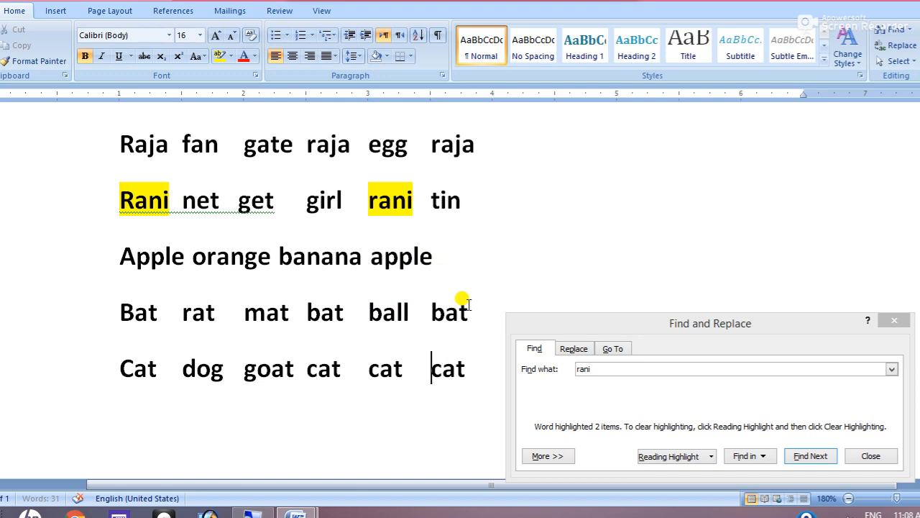
pyautogui.click(467, 314)
pyautogui.write('r')
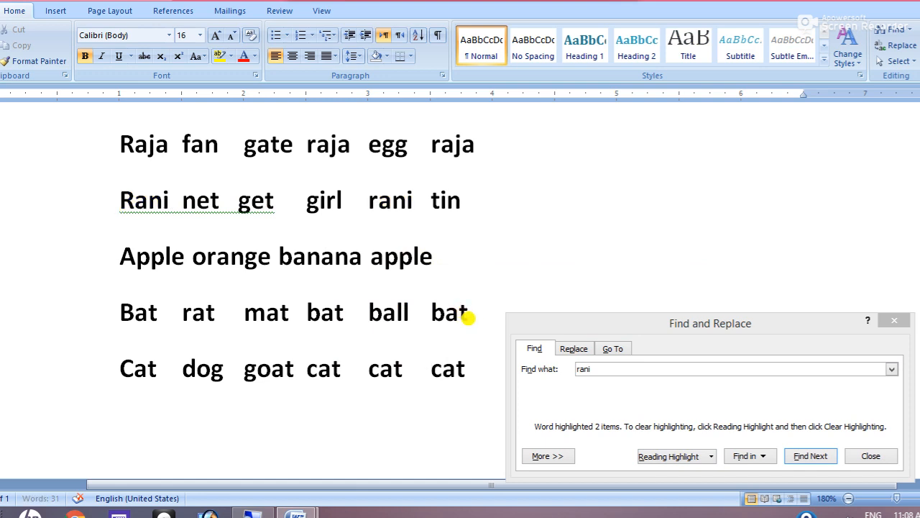
pyautogui.write('ani')
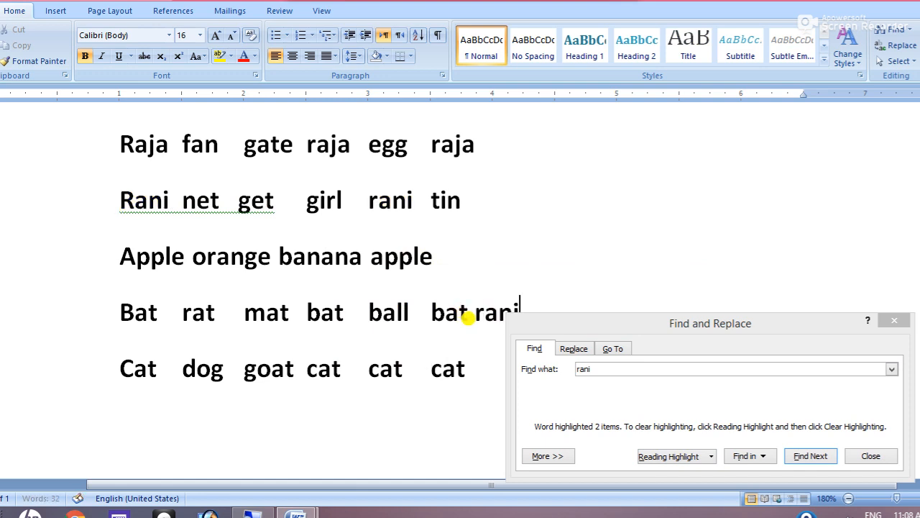
# Highlight all occurrences of "rani" again, including the newly added one, and close the Find and Replace dialog.
pyautogui.click(572, 321)
pyautogui.moveTo(572, 321); pyautogui.dragTo(538, 108)
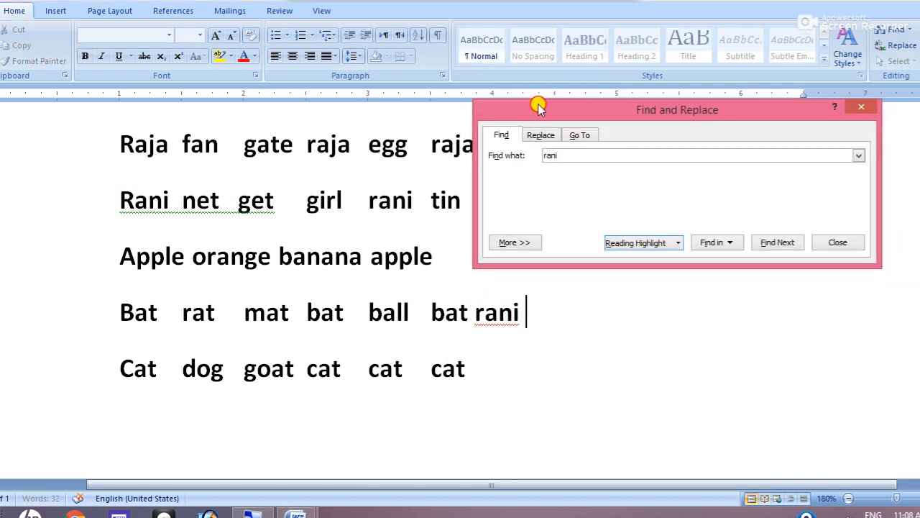
pyautogui.click(675, 242)
pyautogui.click(654, 264)
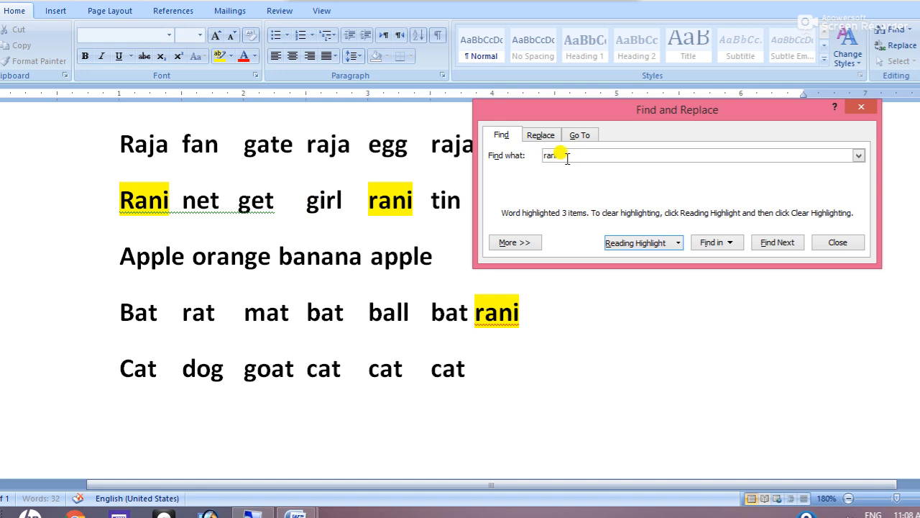
pyautogui.click(858, 108)
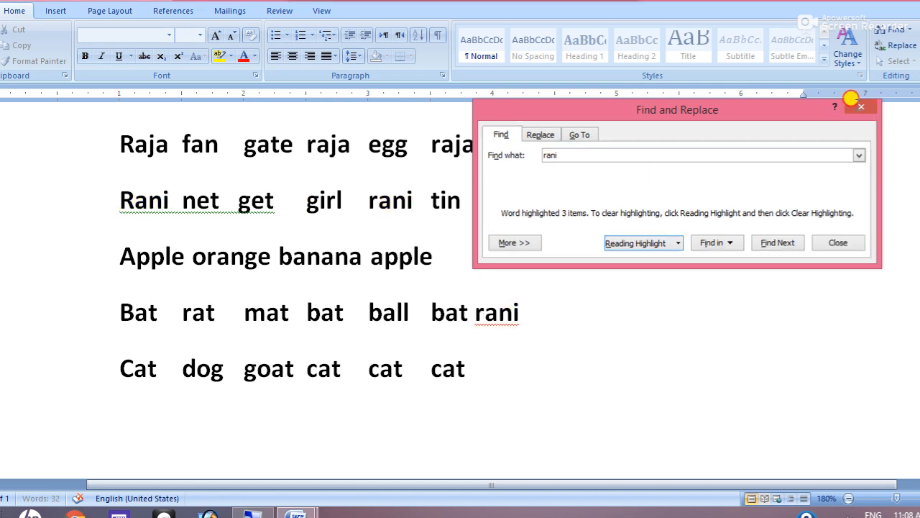
pyautogui.click(596, 236)
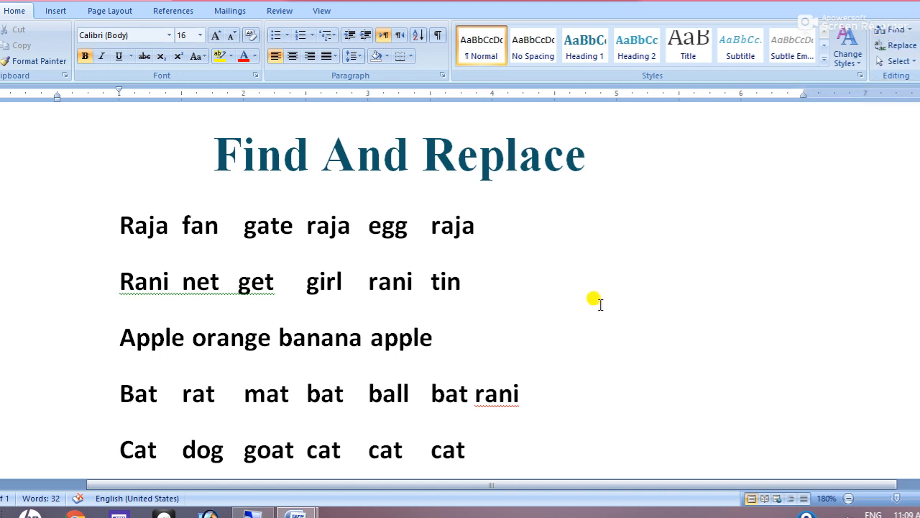
# Set up a replacement in Find and Replace, searching for "raja" and substituting "rahul".
pyautogui.hotkey('ctrl', 'f')
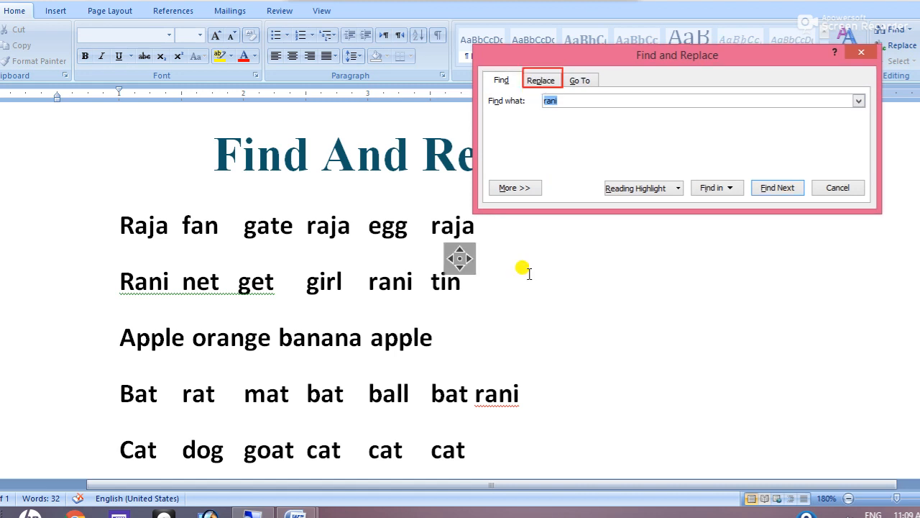
pyautogui.click(541, 81)
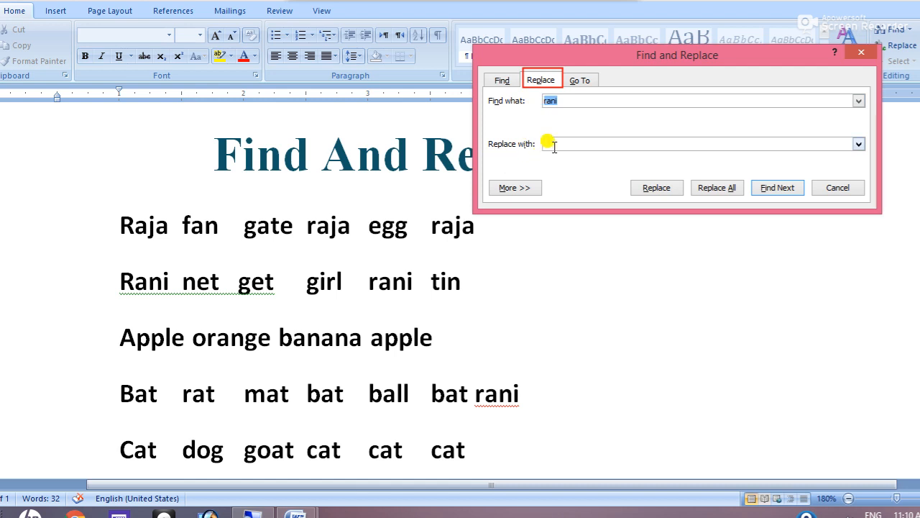
pyautogui.click(566, 101)
pyautogui.press('BackSpace')
pyautogui.press('BackSpace')
pyautogui.press('BackSpace')
pyautogui.press('BackSpace')
pyautogui.write('r')
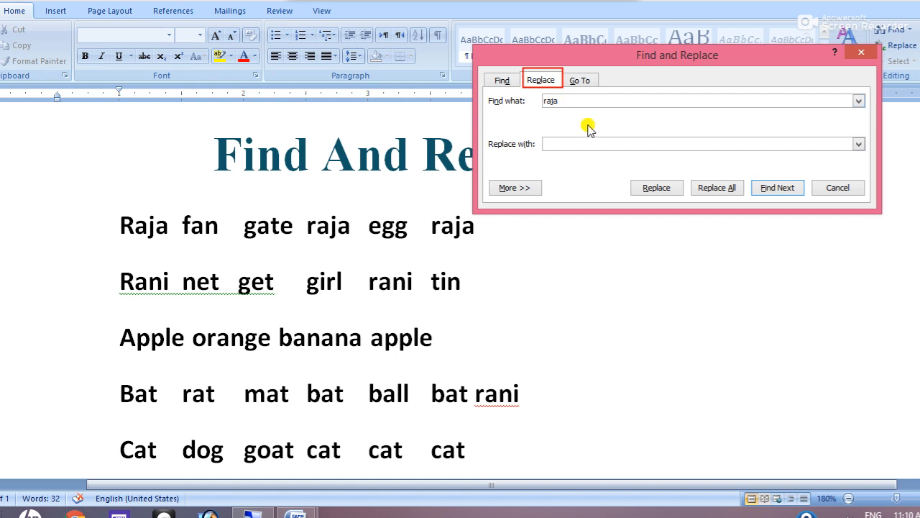
pyautogui.click(573, 143)
pyautogui.write('r')
pyautogui.write('hul')
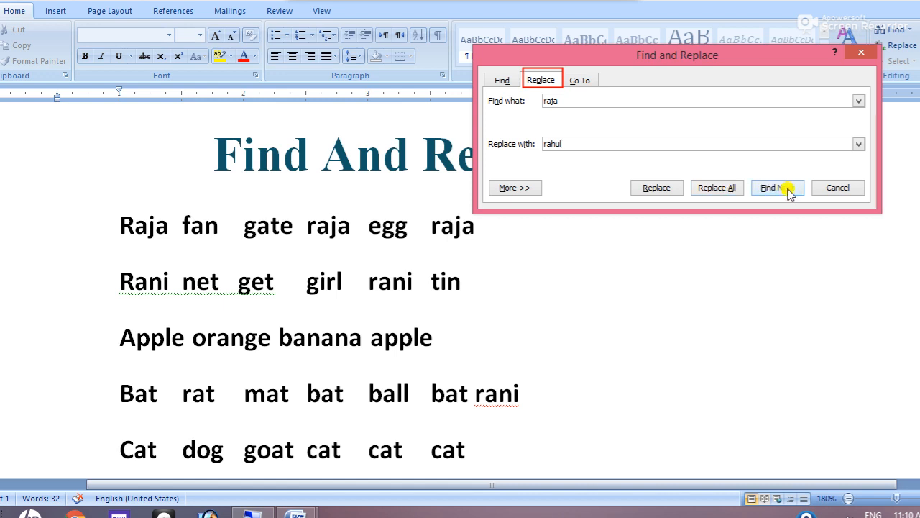
# Replace the first and last "raja" on the first word line with "rahul", skipping the middle occurrence.
pyautogui.click(654, 189)
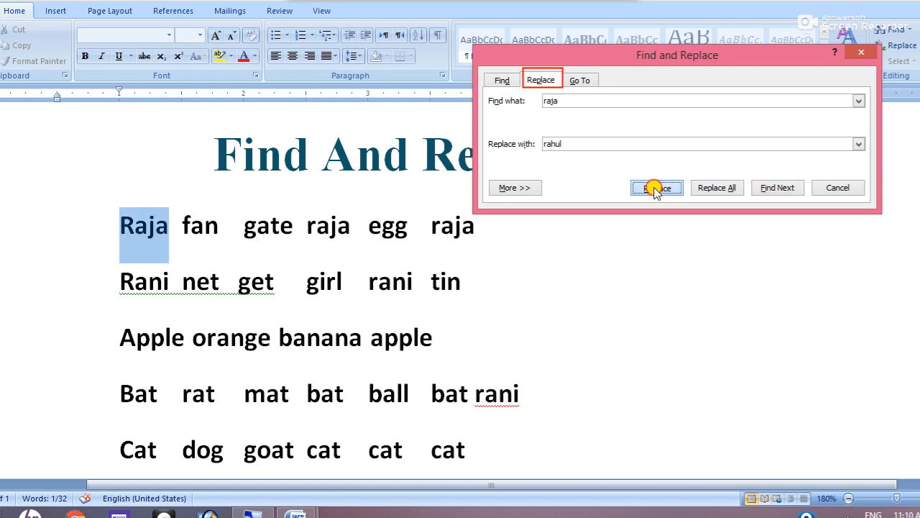
pyautogui.click(654, 189)
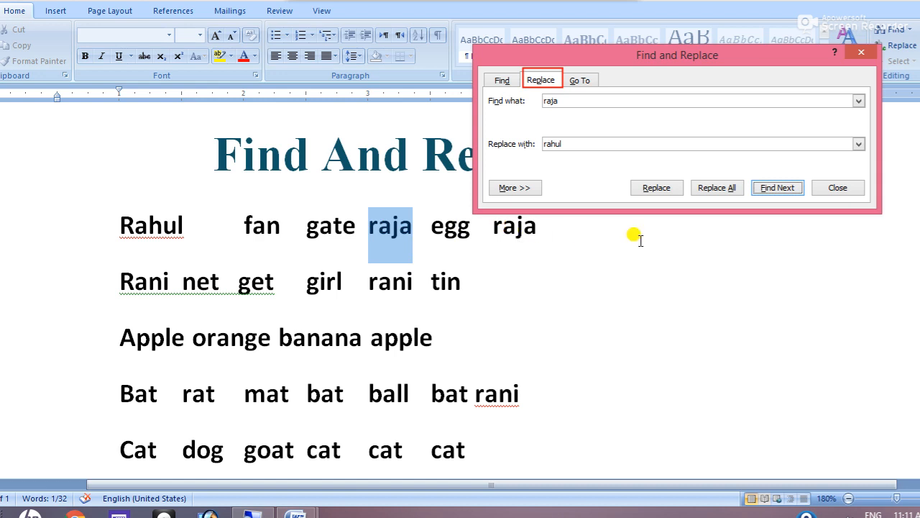
pyautogui.click(786, 188)
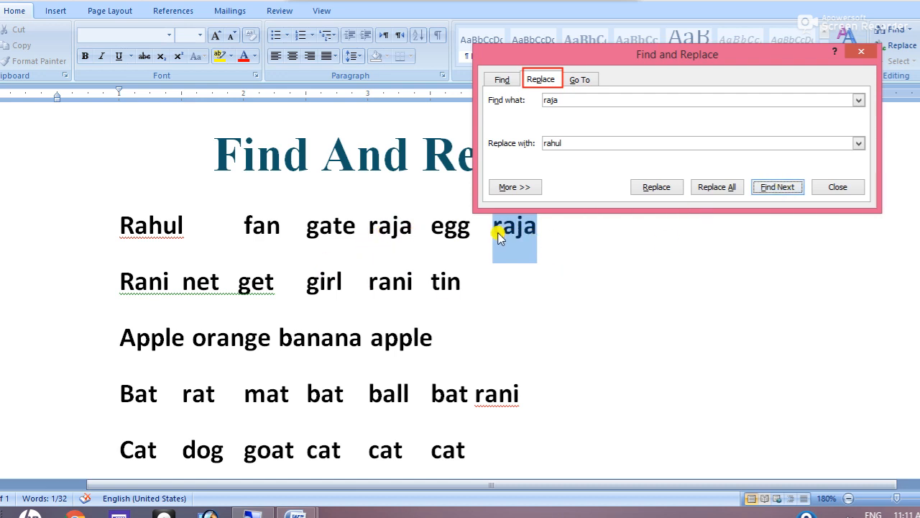
pyautogui.click(656, 189)
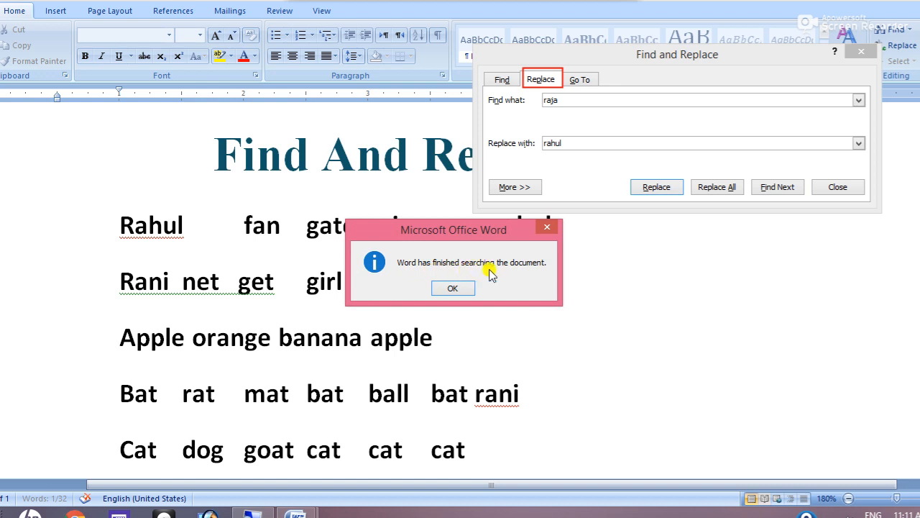
pyautogui.click(447, 287)
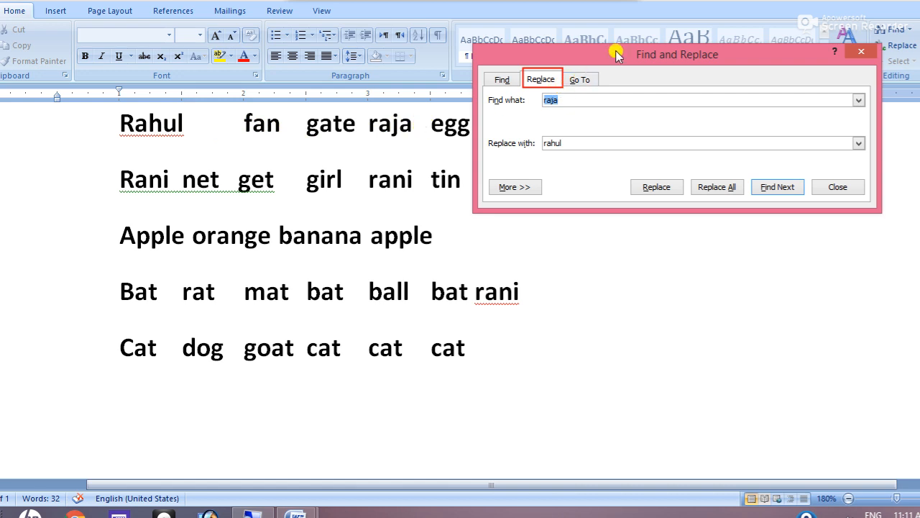
# Move the dialog off the word lines and replace all occurrences of "rani" with "nani".
pyautogui.moveTo(616, 56); pyautogui.dragTo(622, 186)
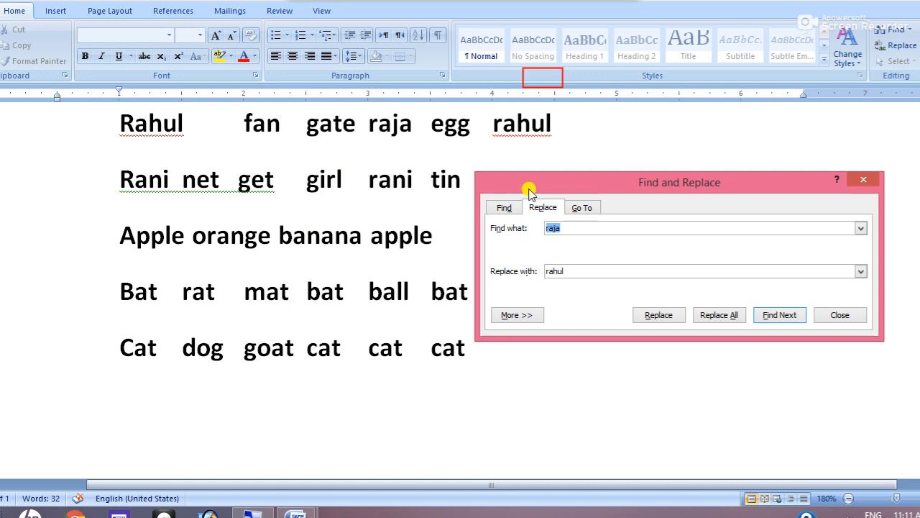
pyautogui.moveTo(555, 183); pyautogui.dragTo(615, 113)
pyautogui.click(629, 160)
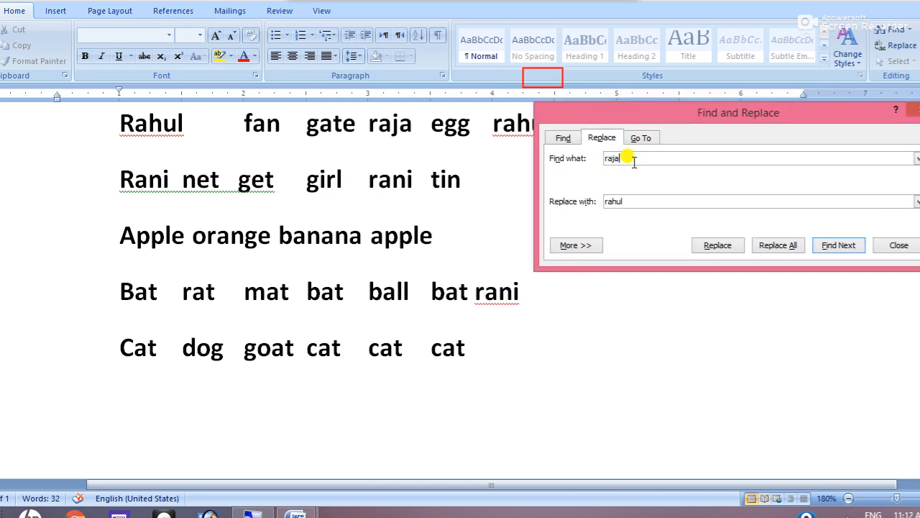
pyautogui.press('BackSpace')
pyautogui.press('BackSpace')
pyautogui.press('BackSpace')
pyautogui.press('BackSpace')
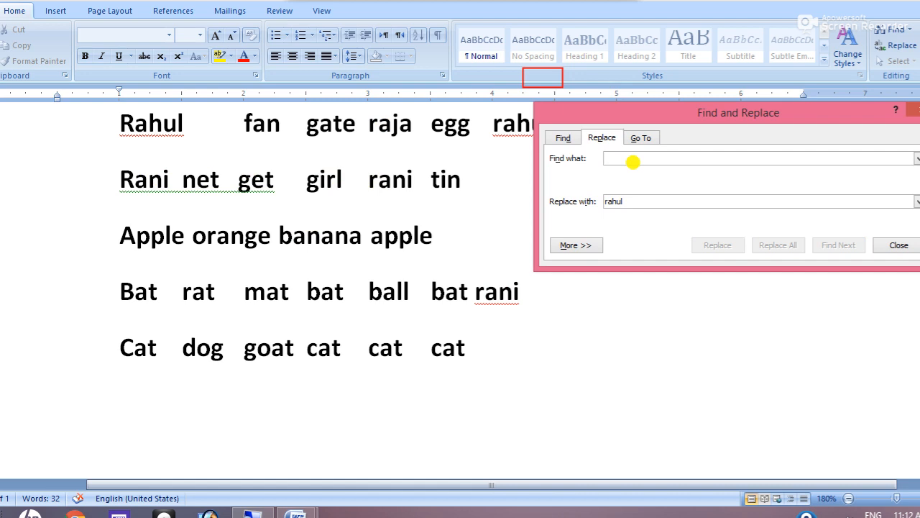
pyautogui.write('rani')
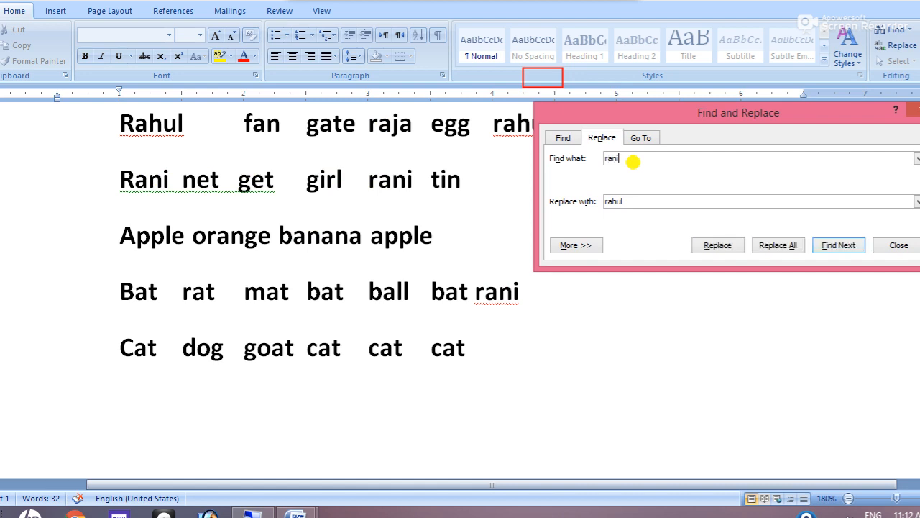
pyautogui.press('BackSpace')
pyautogui.press('BackSpace')
pyautogui.click(775, 245)
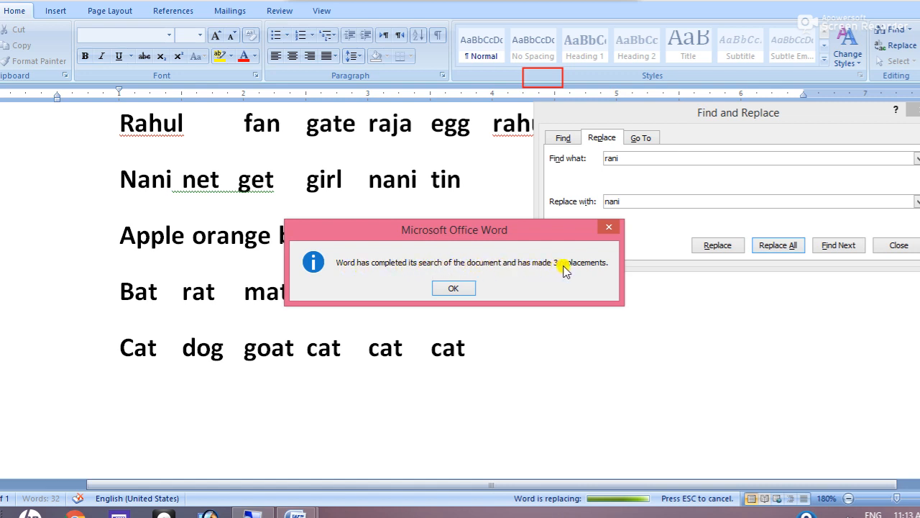
pyautogui.click(453, 288)
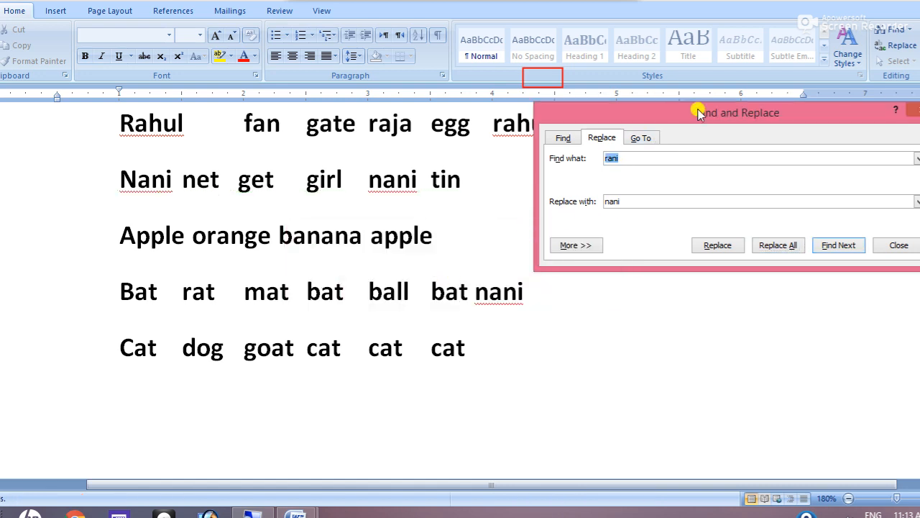
# Move the Find and Replace dialog away to check the replaced words, and bring up its Go To options.
pyautogui.moveTo(711, 117); pyautogui.dragTo(522, 360)
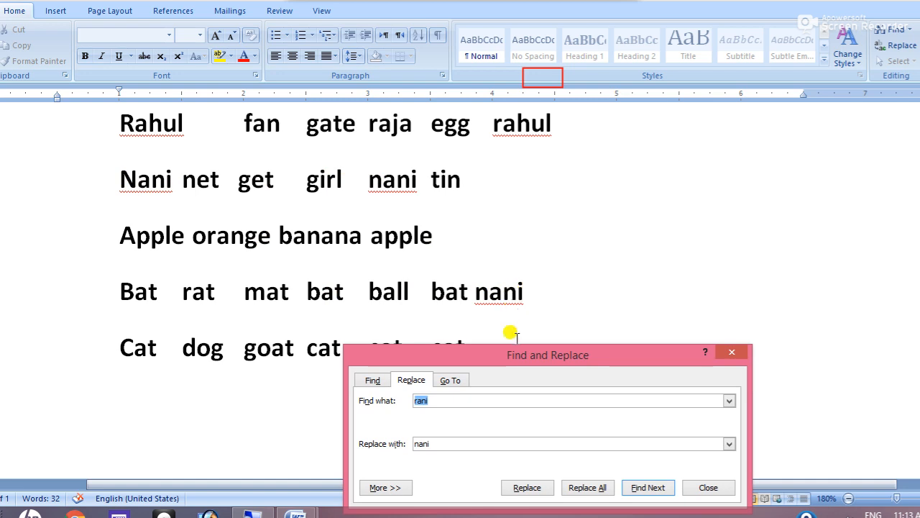
pyautogui.moveTo(520, 352); pyautogui.dragTo(605, 144)
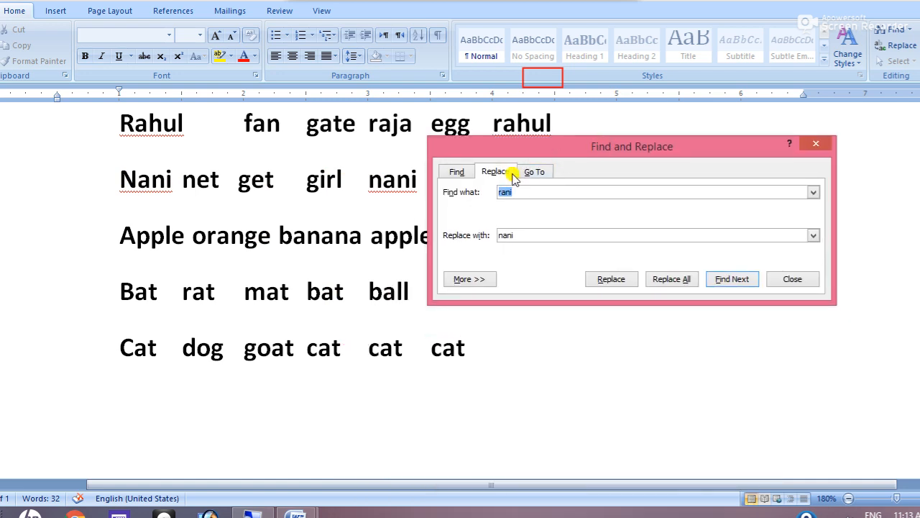
pyautogui.click(538, 171)
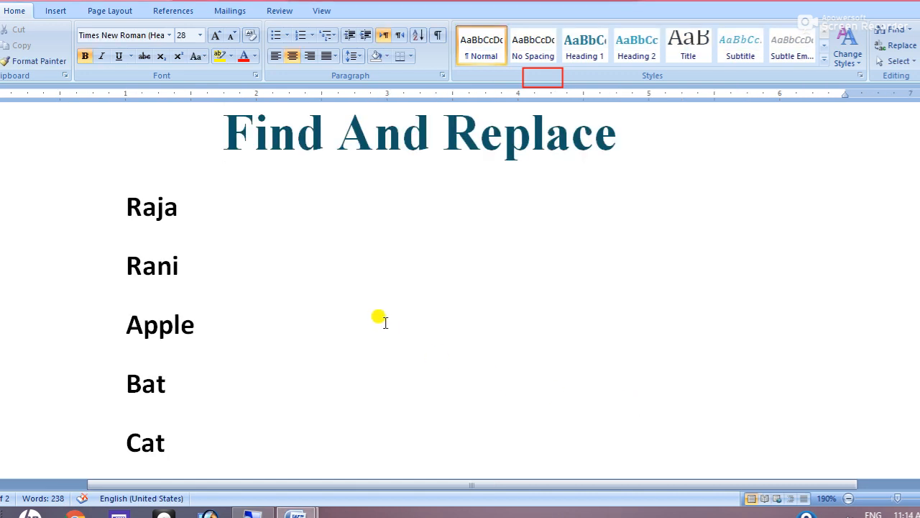
# Look through the two-page document from the title to the end of the last paragraph and return to the title.
pyautogui.press('Down')
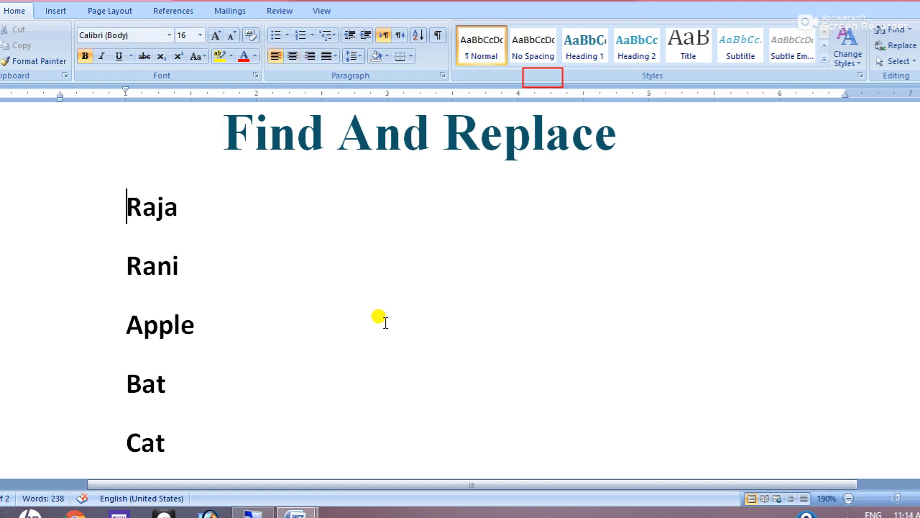
pyautogui.scroll(-1, 385, 322)
pyautogui.scroll(-10, 385, 322)
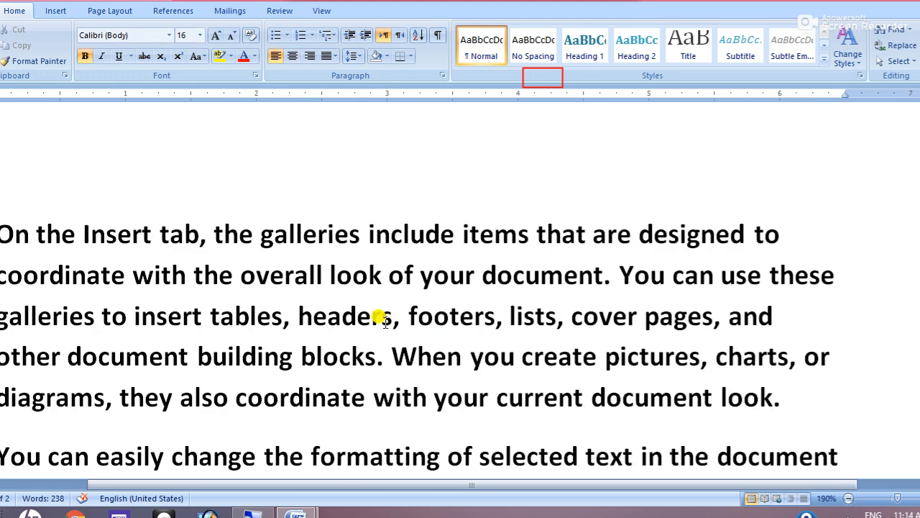
pyautogui.scroll(-10, 385, 322)
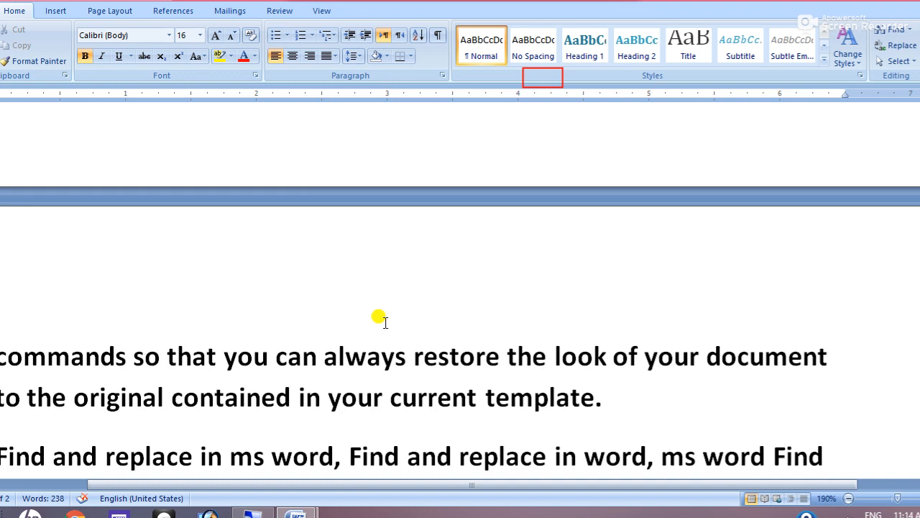
pyautogui.scroll(-1, 385, 322)
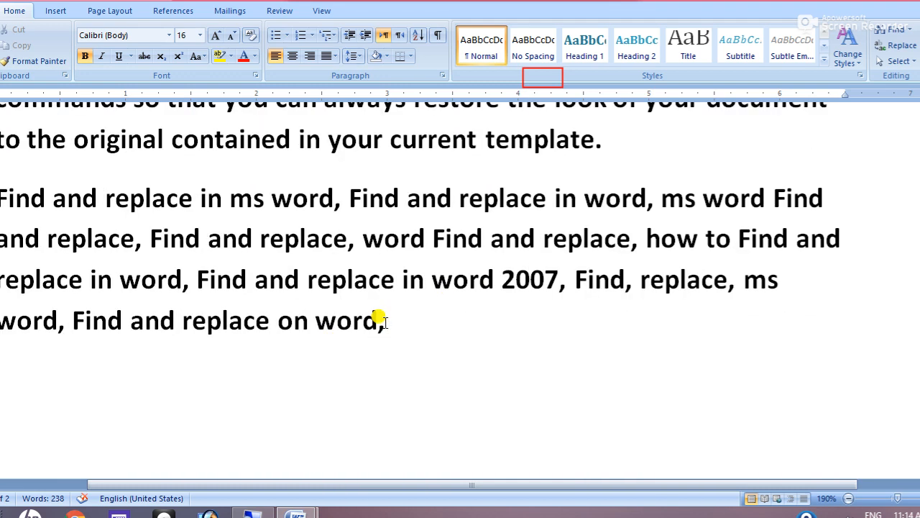
pyautogui.scroll(20, 385, 322)
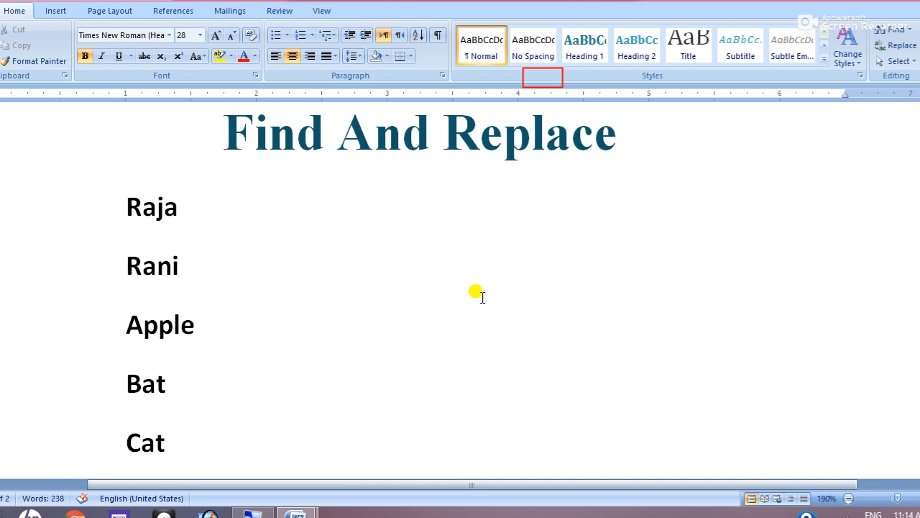
# Jump to page 2 of the document with Go To, and return to the dialog's Find options.
pyautogui.hotkey('ctrl', 'f')
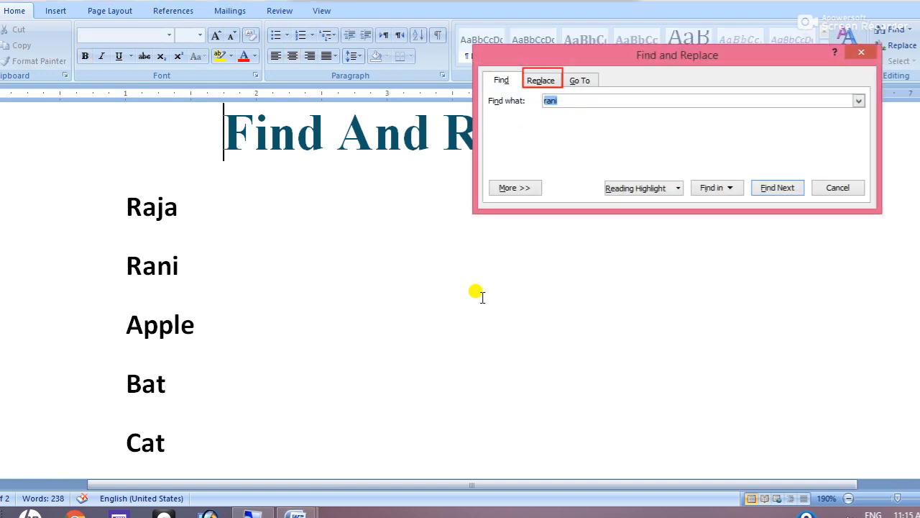
pyautogui.click(581, 80)
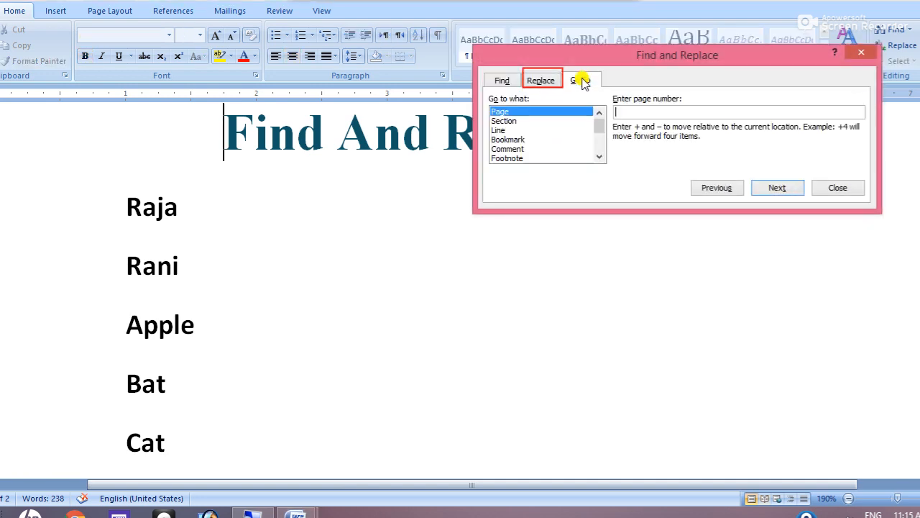
pyautogui.click(631, 108)
pyautogui.write('2')
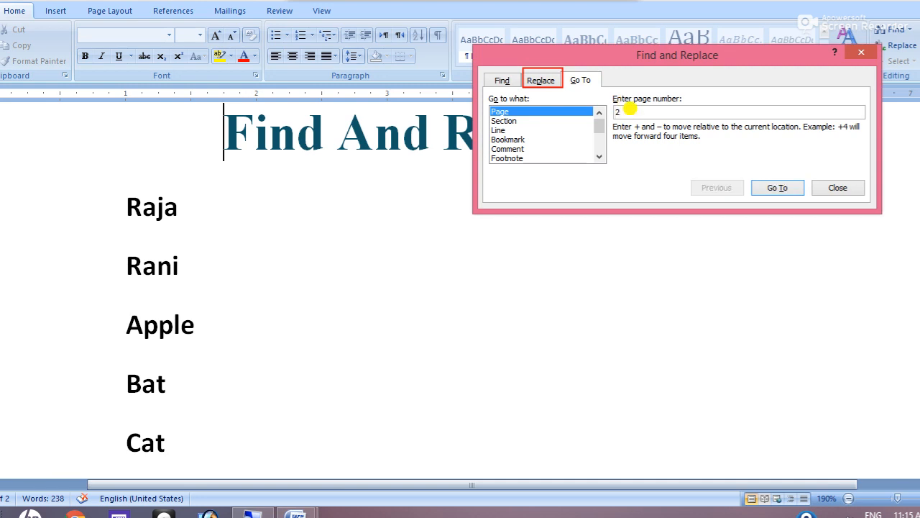
pyautogui.click(769, 186)
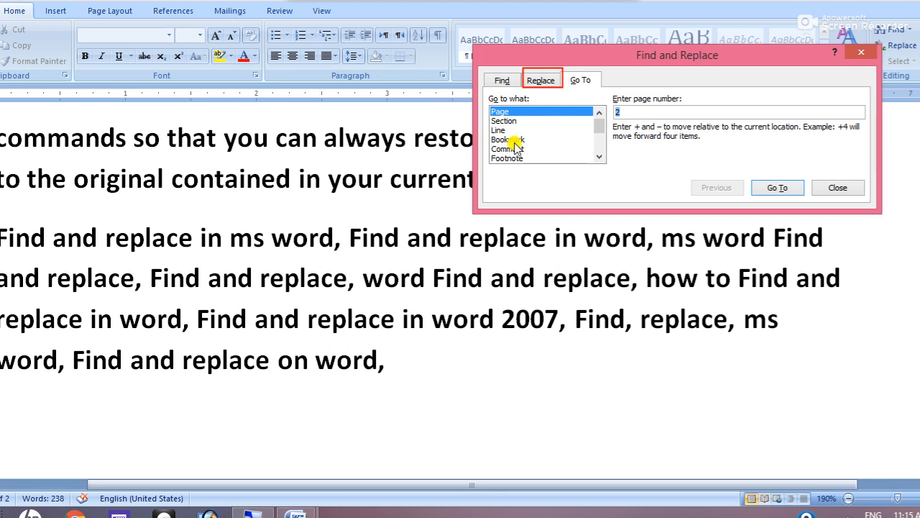
pyautogui.click(503, 82)
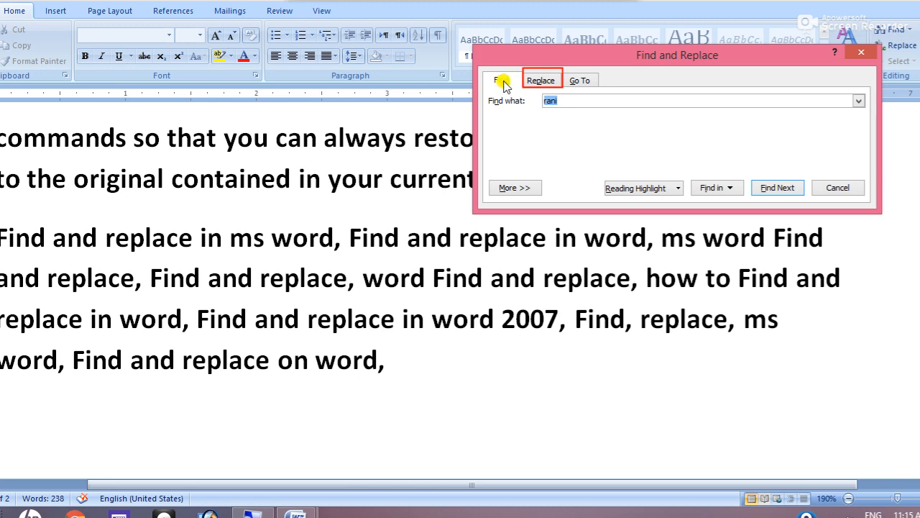